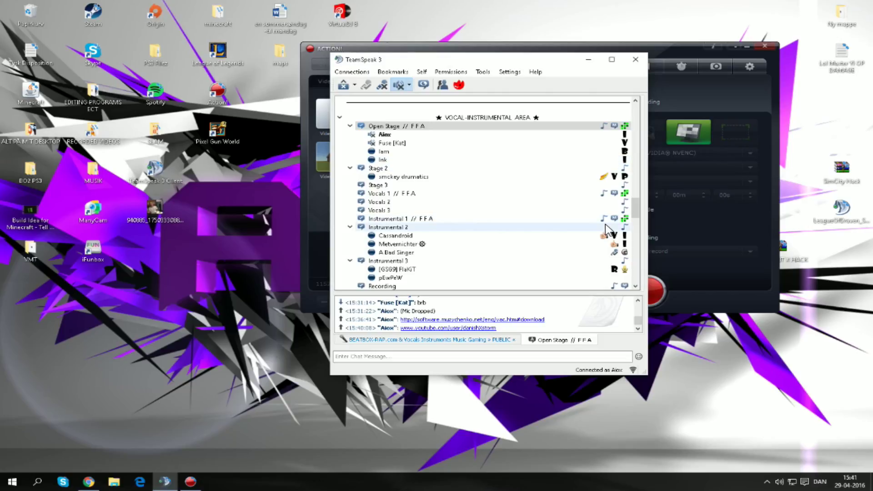
- Check the Line 1 playback device in the Windows sound settings, then close them
left_click(802, 473)
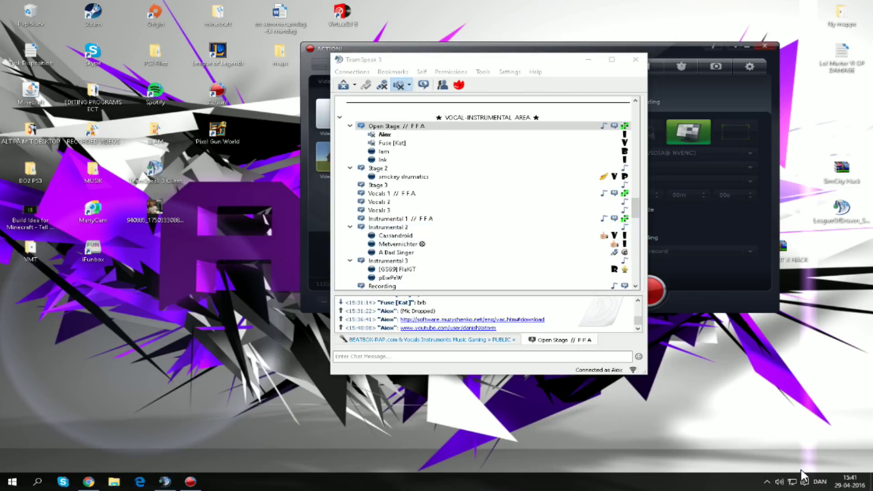
left_click(768, 481)
right_click(778, 481)
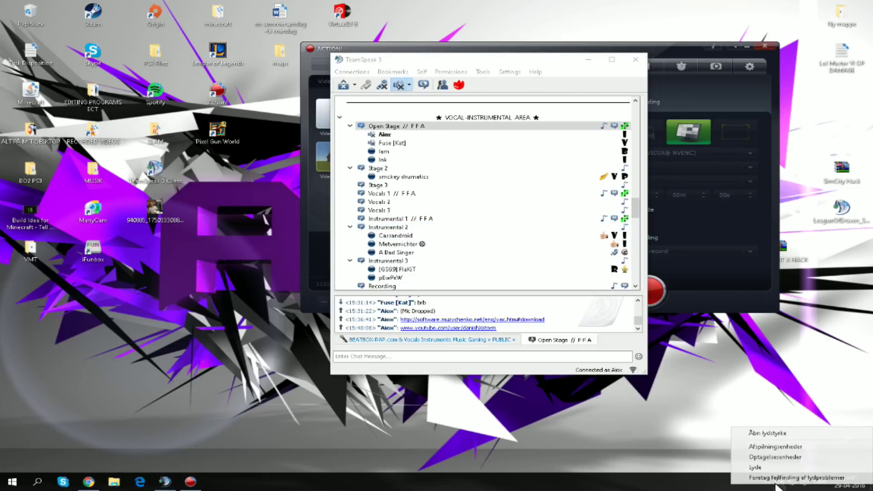
left_click(778, 449)
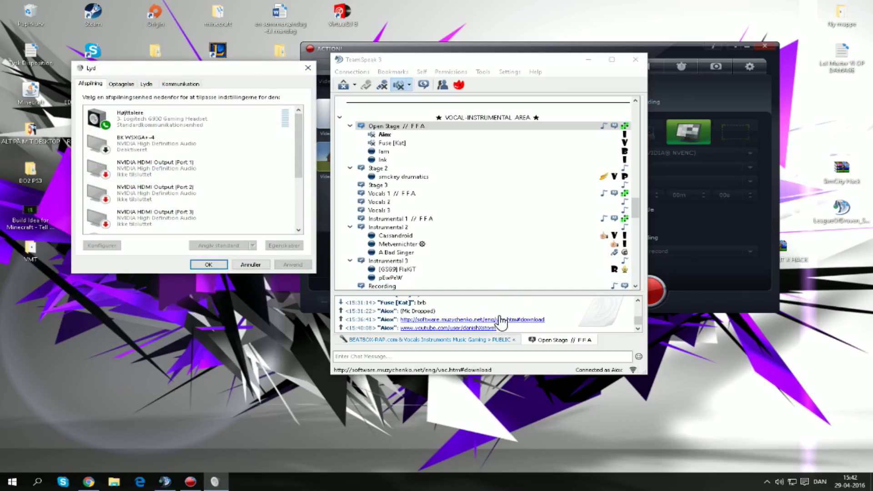
scroll(187, 189, "down", 4)
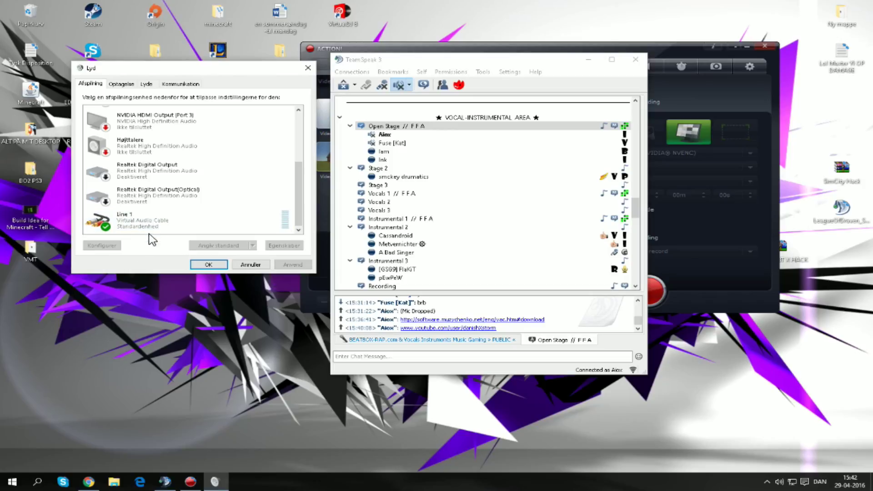
right_click(153, 225)
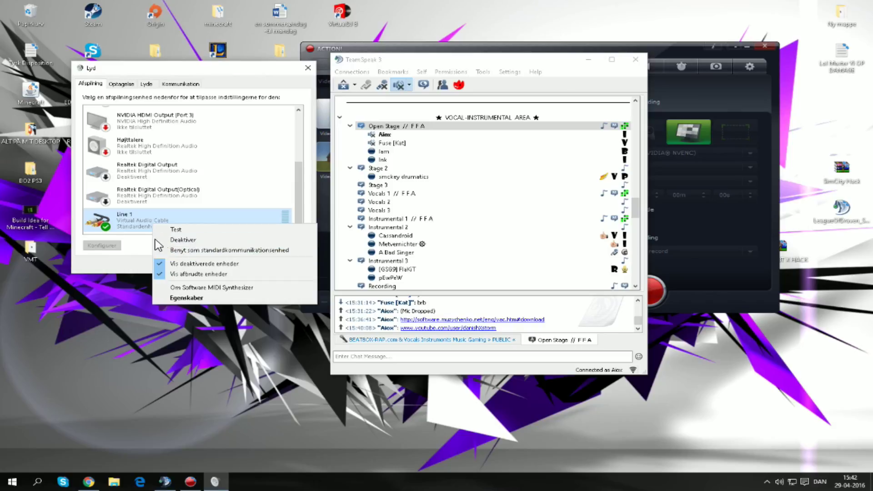
left_click(308, 69)
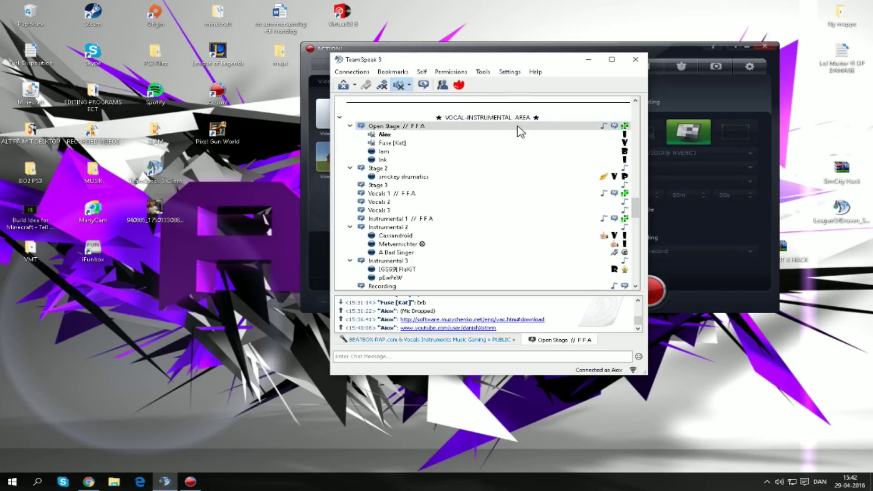
- Delete the test 1 profile from both the Playback and Capture pages of Options
left_click(508, 71)
left_click(522, 108)
left_click(327, 158)
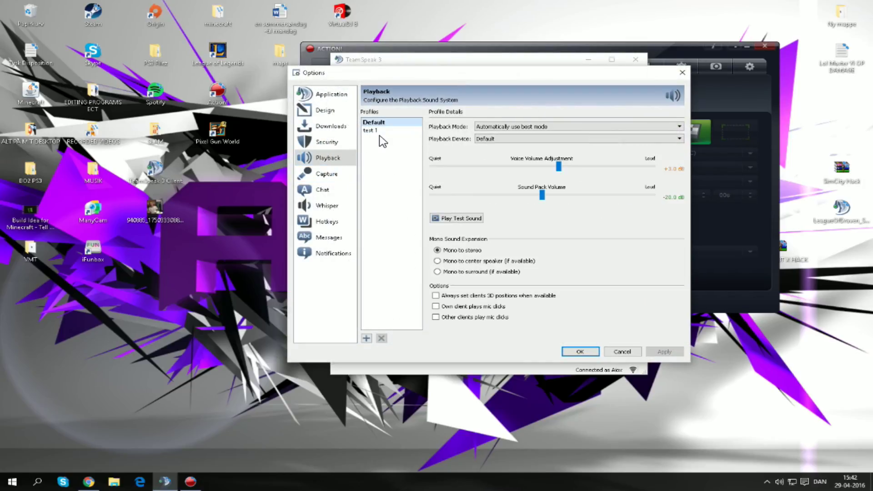
left_click(382, 131)
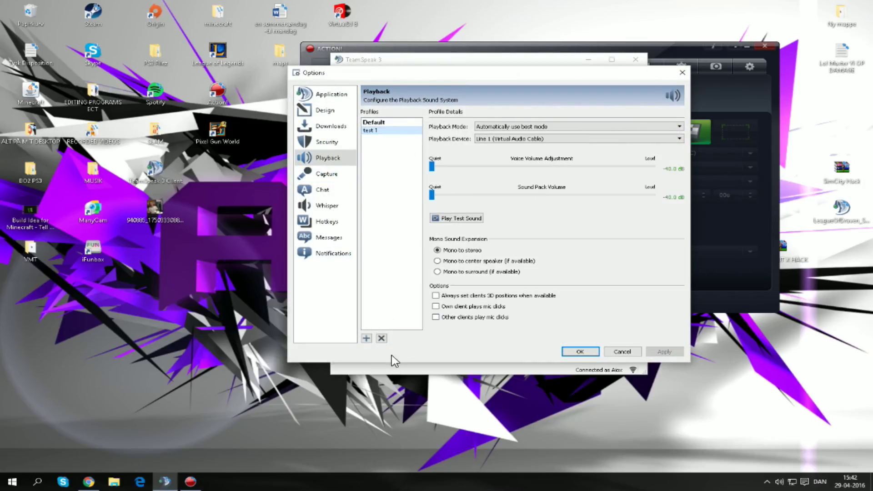
left_click(381, 339)
left_click(479, 250)
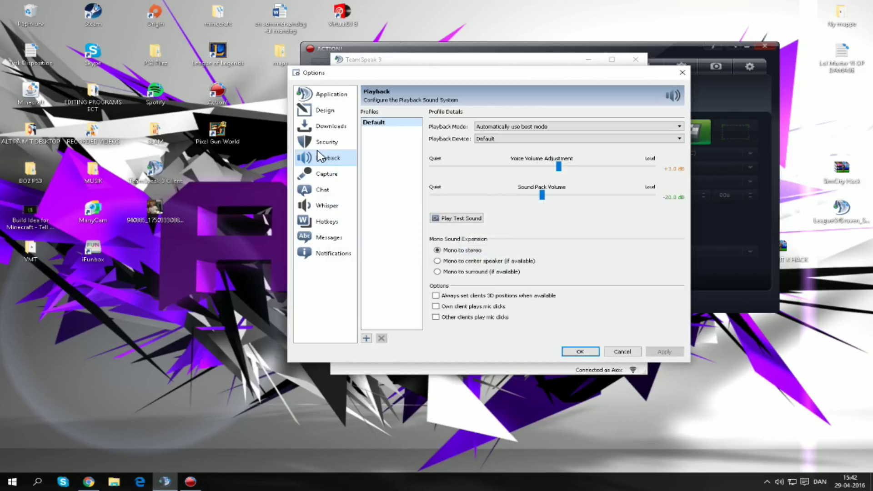
left_click(336, 179)
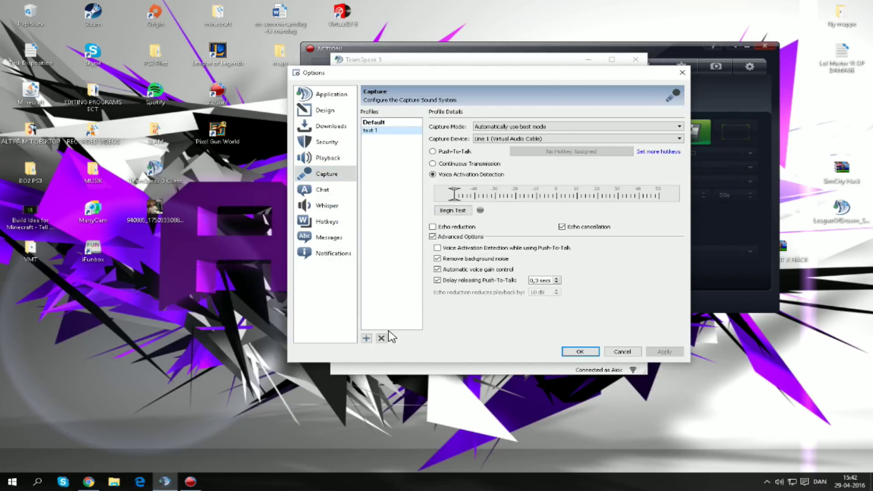
left_click(479, 249)
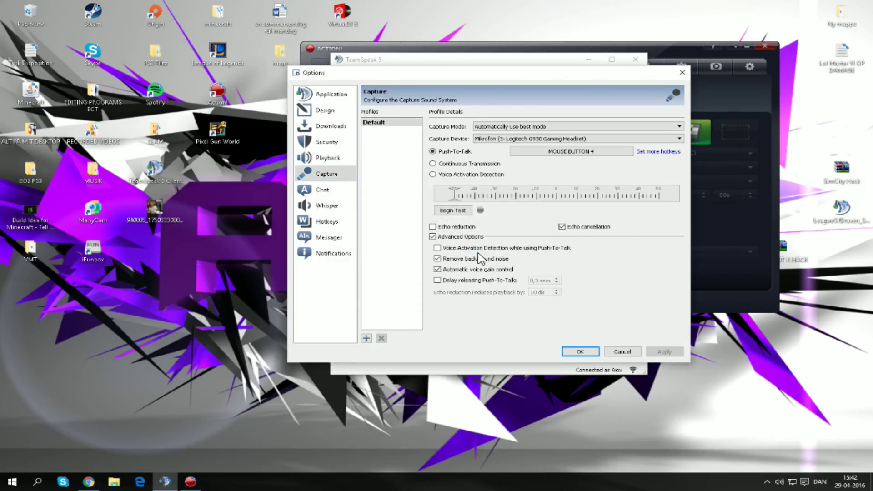
left_click(335, 158)
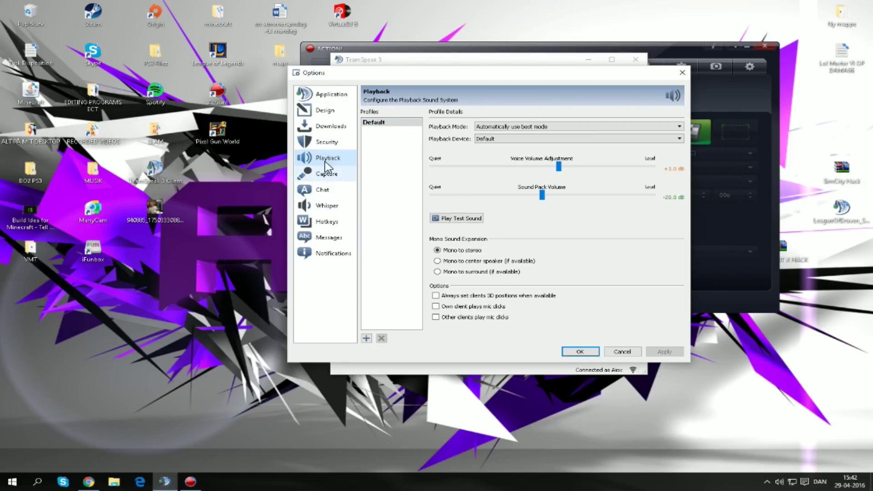
- Add an 'Aiox Bot' playback profile on Line 1 (Virtual Audio Cable), voice and sound pack volumes at -40.0 dB, applied
left_click(366, 338)
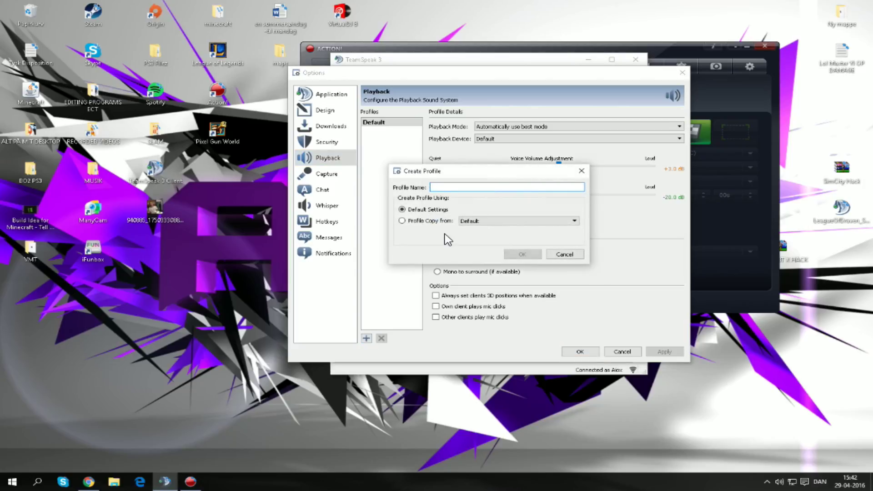
type("Alox")
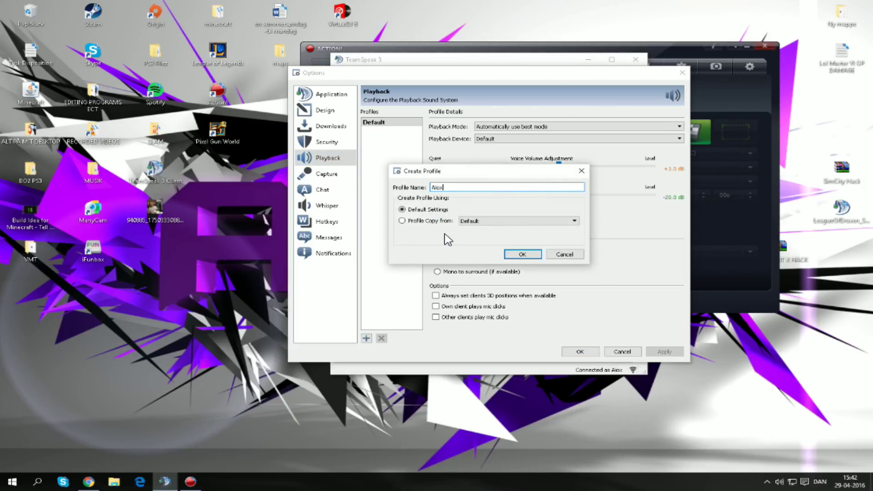
type("ot")
key("Return")
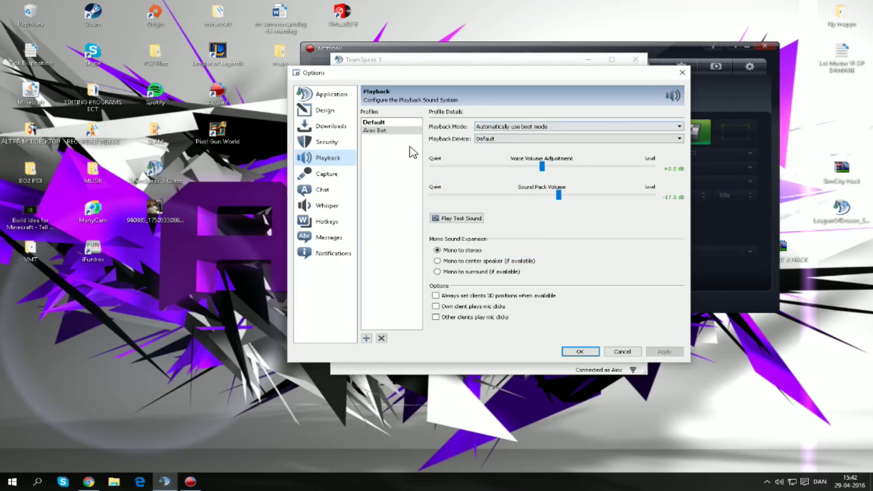
left_click(510, 139)
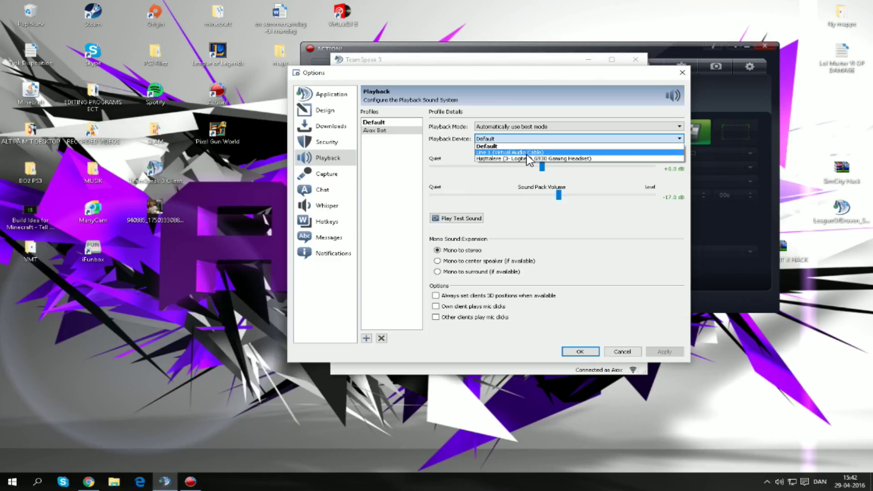
left_click(523, 152)
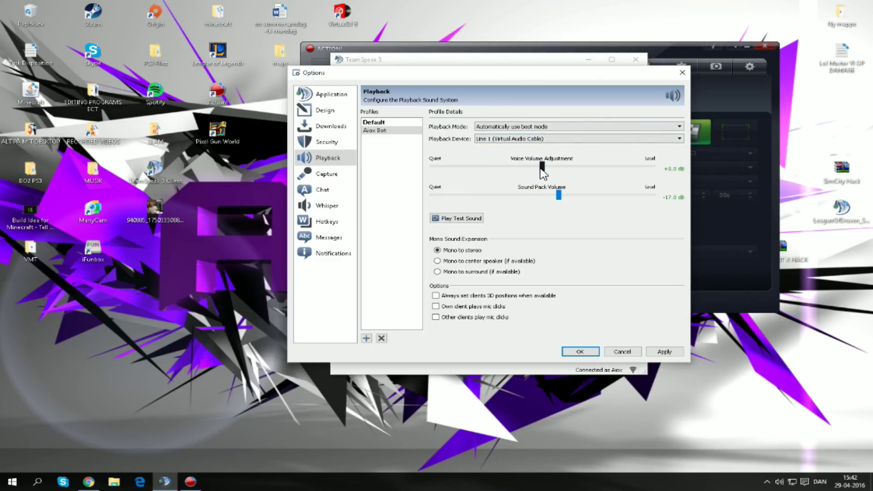
left_click_drag(542, 166, 396, 175)
left_click_drag(352, 210, 400, 218)
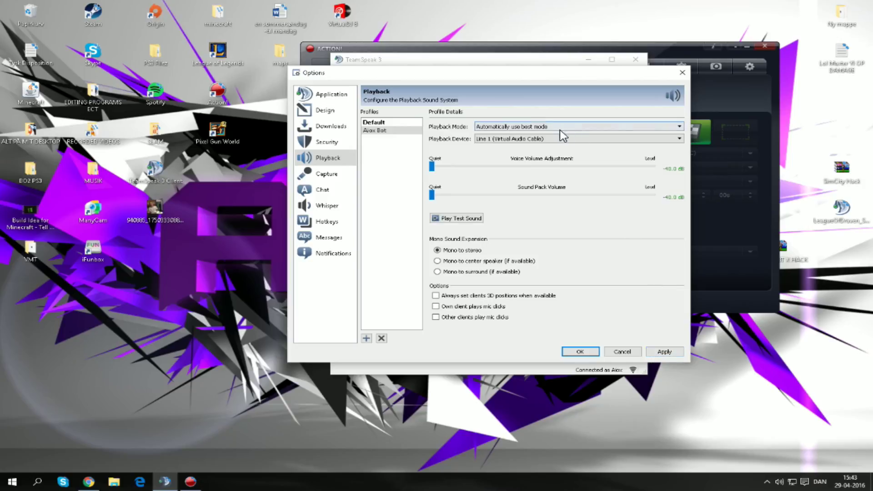
left_click(665, 353)
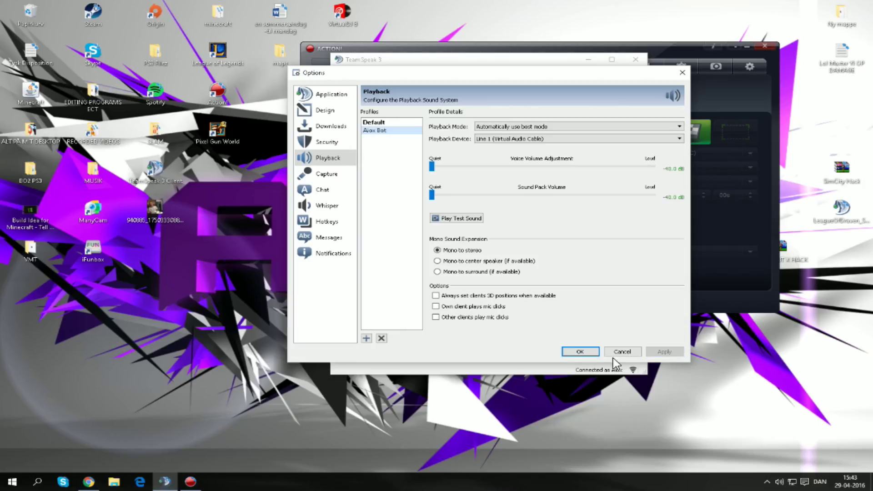
- Add an 'Aiox Bot' capture profile from Line 1 (Virtual Audio Cable), voice activation threshold at minimum, applied
left_click(324, 176)
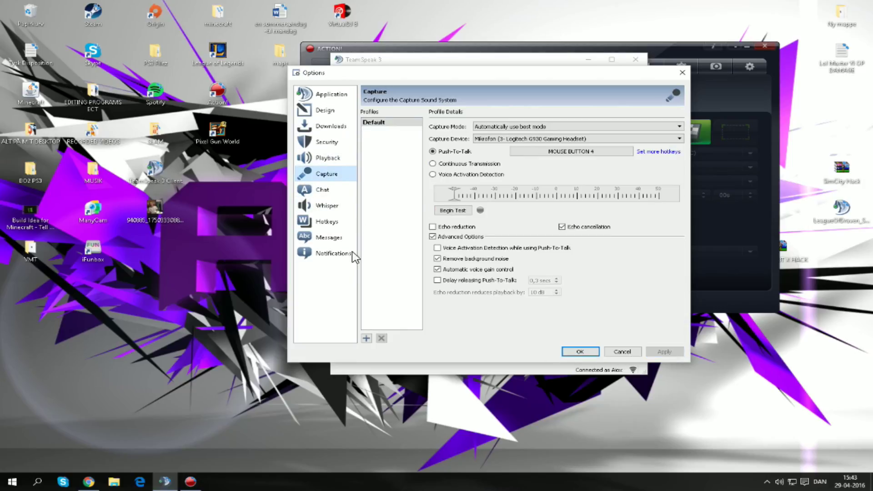
left_click(366, 339)
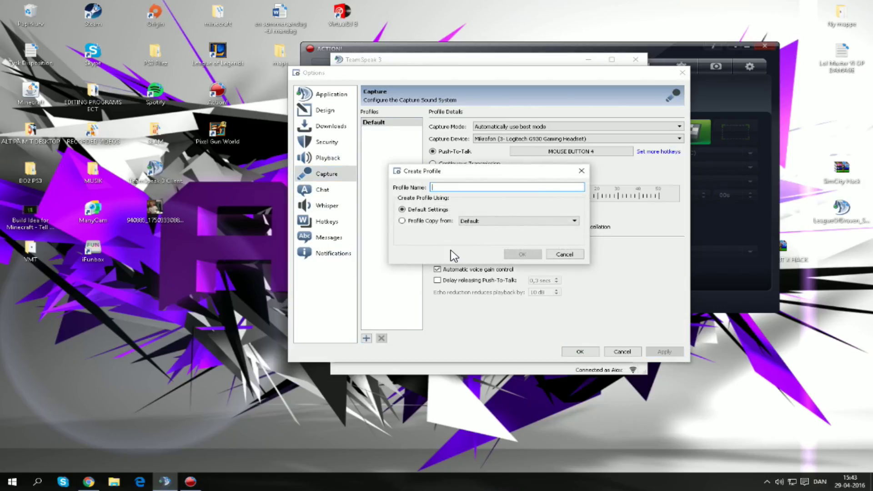
type("Alox Bo")
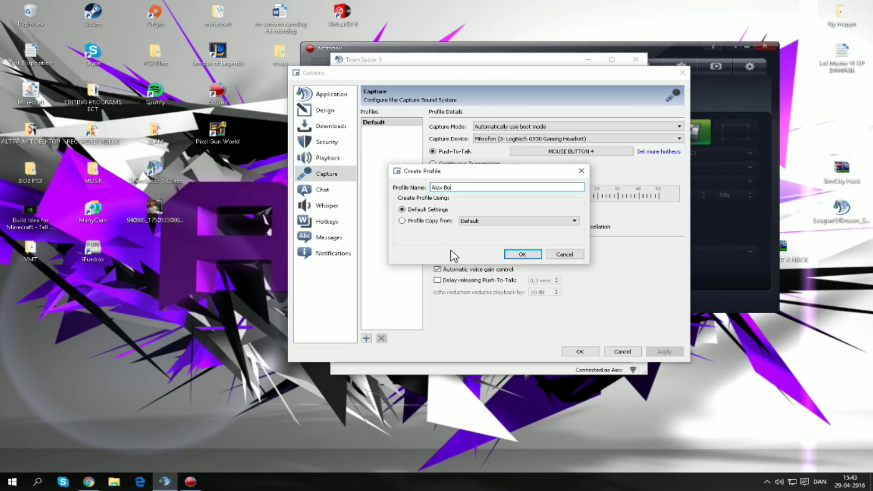
type("t")
key("Return")
left_click_drag(557, 196, 353, 200)
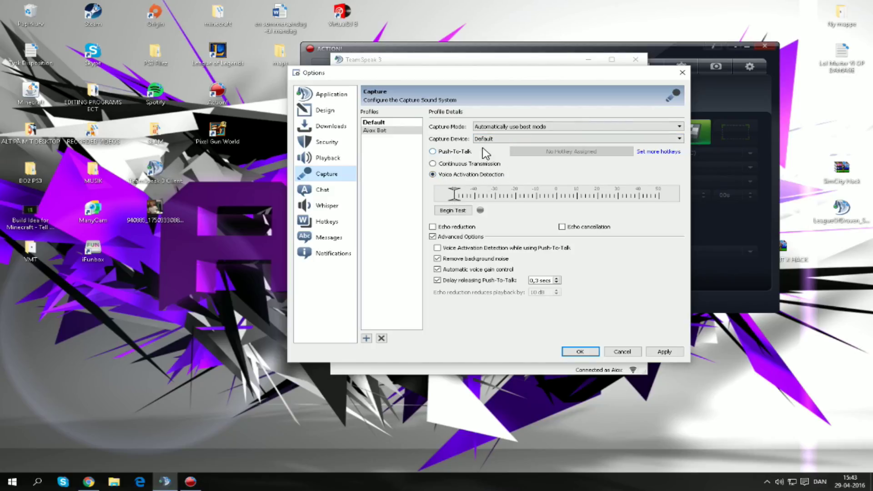
left_click(546, 143)
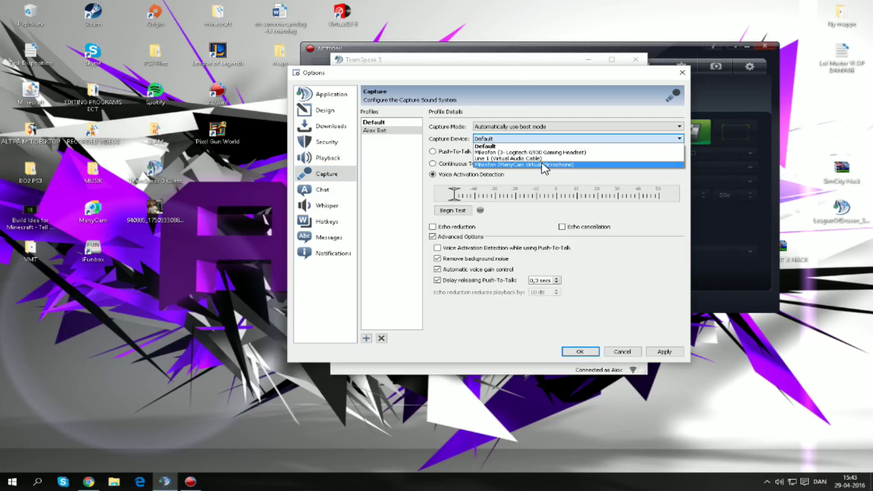
left_click(502, 159)
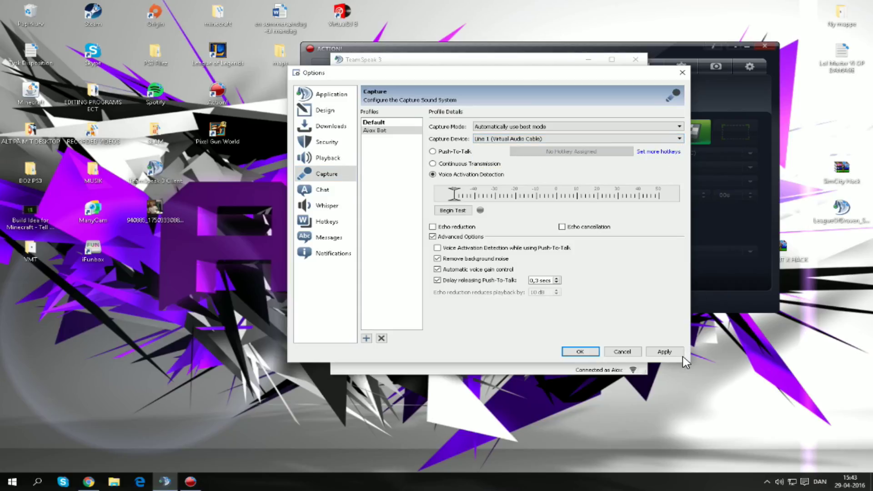
left_click(663, 352)
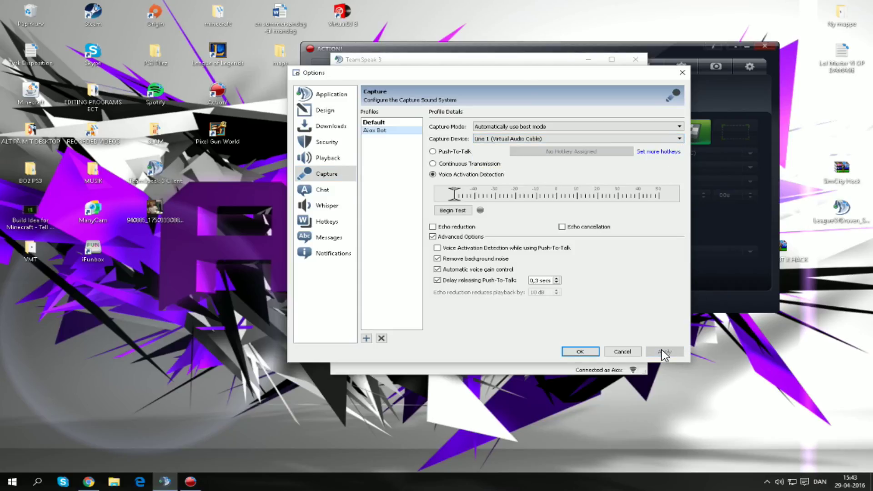
- Save and close Options, then delete the Test bot 1 bookmark
left_click(572, 353)
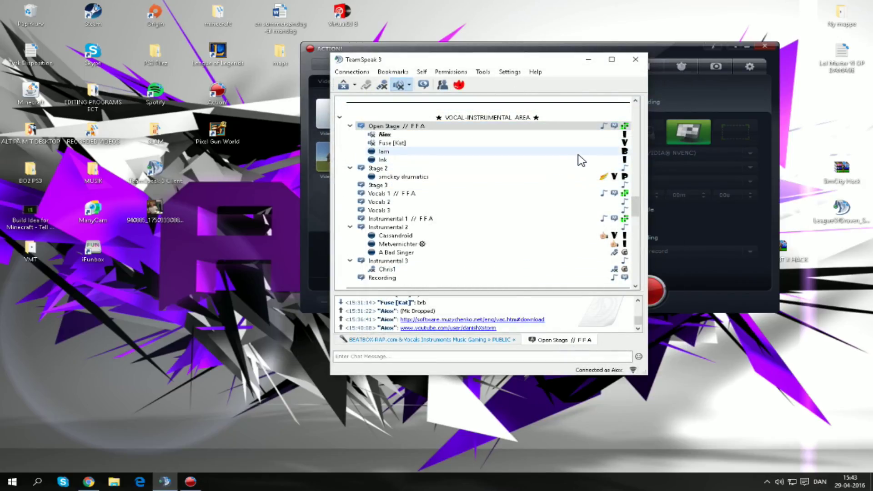
left_click(386, 73)
left_click(386, 73)
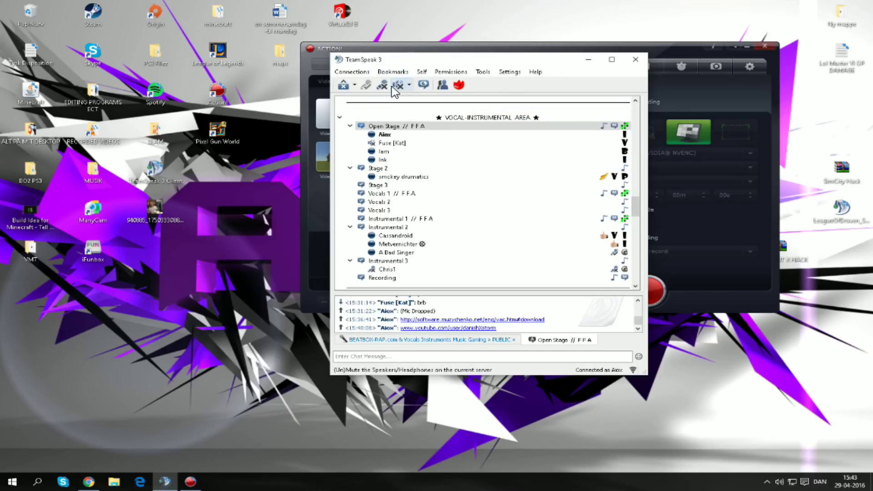
left_click(392, 72)
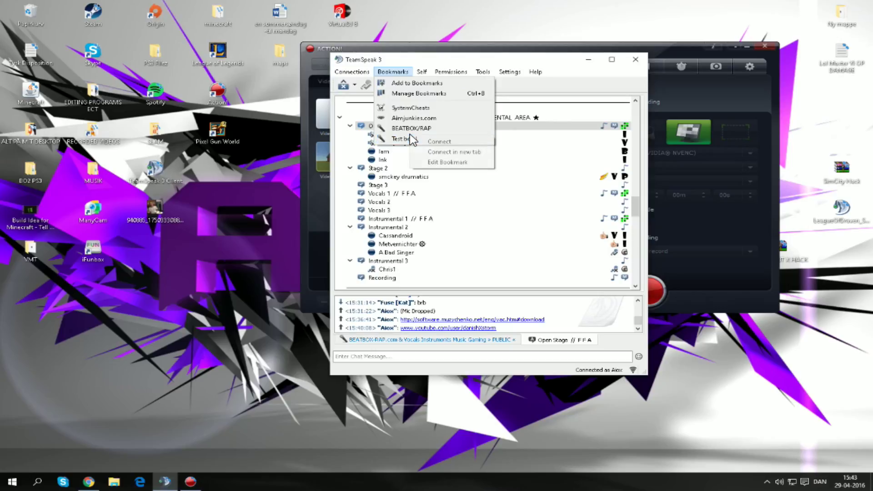
right_click(392, 138)
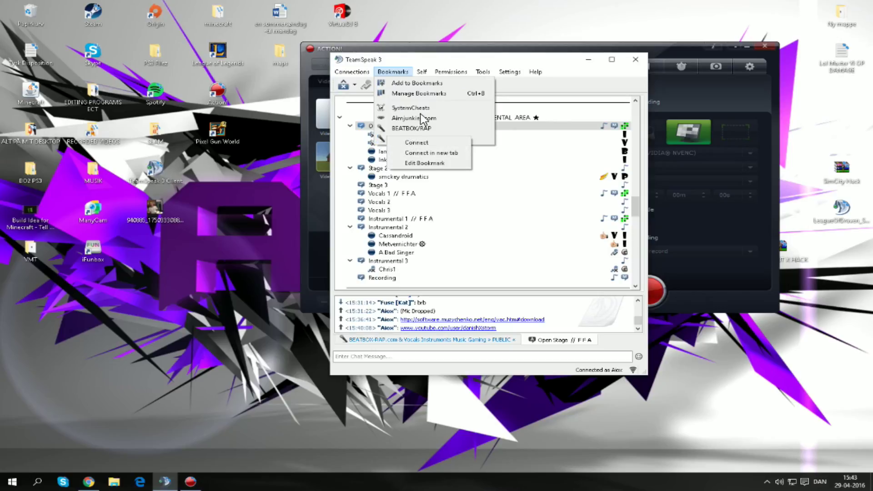
left_click(439, 163)
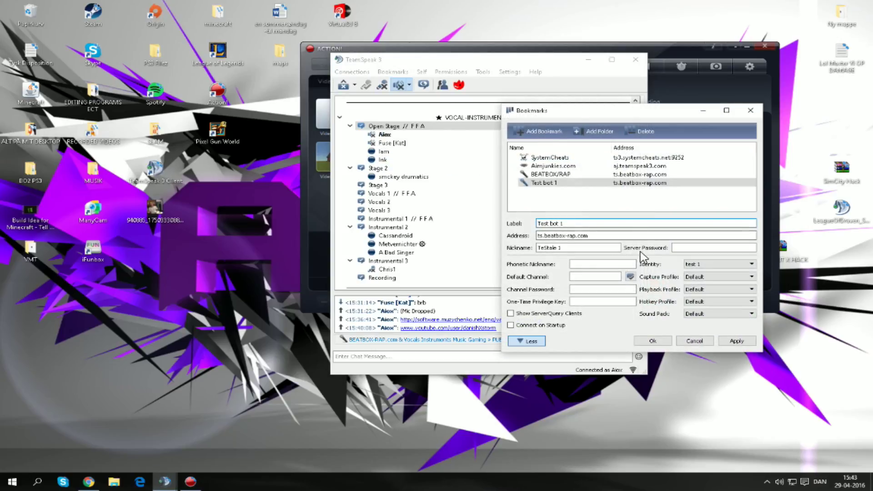
right_click(553, 182)
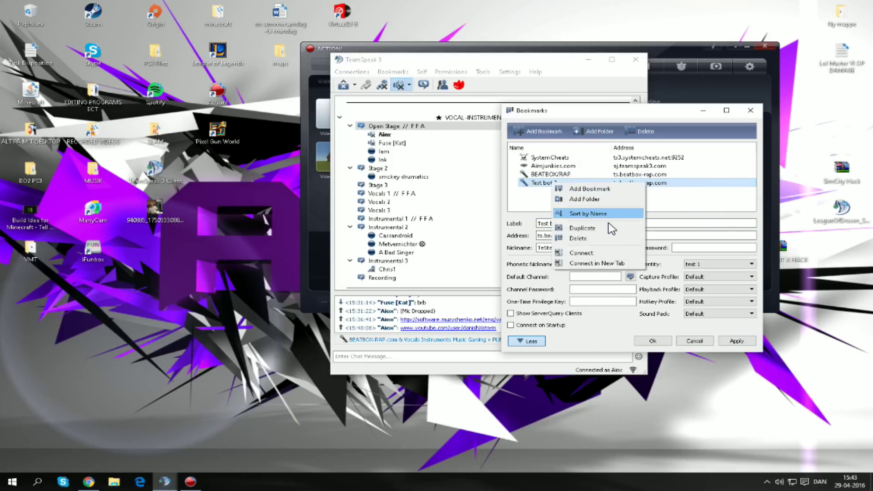
left_click(609, 239)
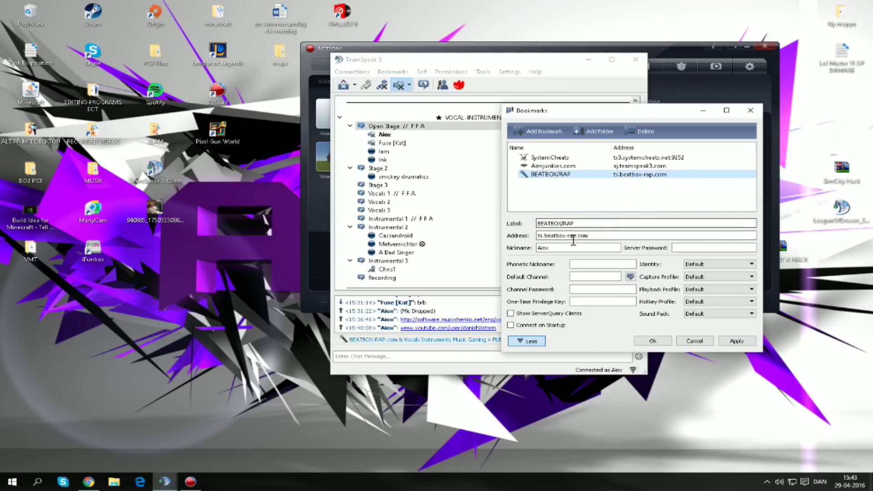
- Duplicate the BEATBOX/RAP bookmark and relabel the copy 'Aiox Bot'
right_click(562, 178)
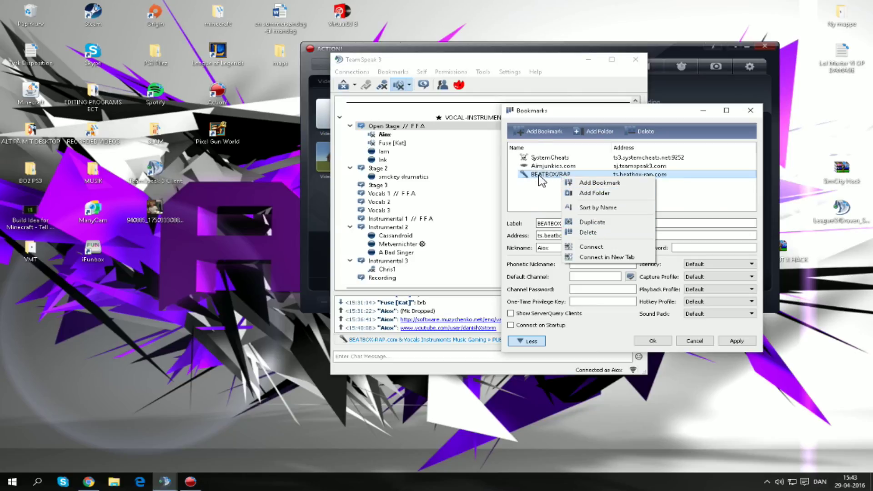
left_click(615, 228)
left_click(565, 183)
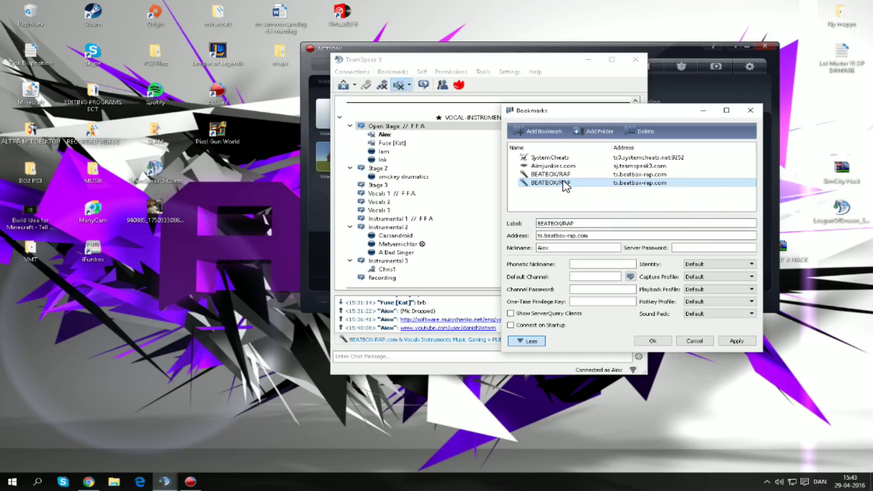
left_click_drag(576, 223, 500, 220)
key("BackSpace")
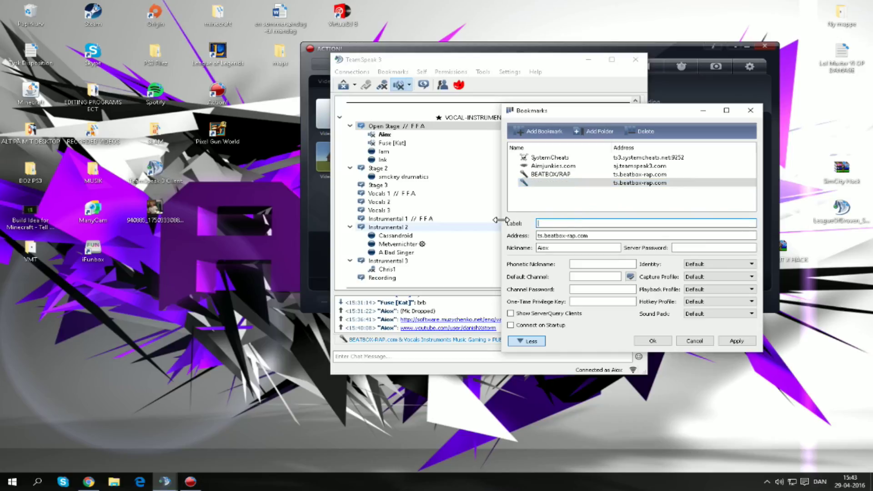
type("Aiox Bo")
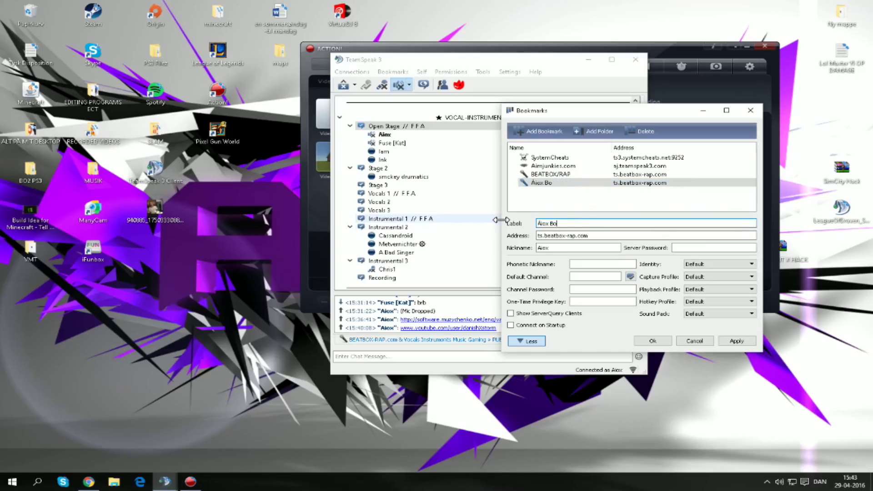
type("t")
key("Return")
- Open the Aiox Bot bookmark for editing and review its label and nickname fields
left_click(393, 71)
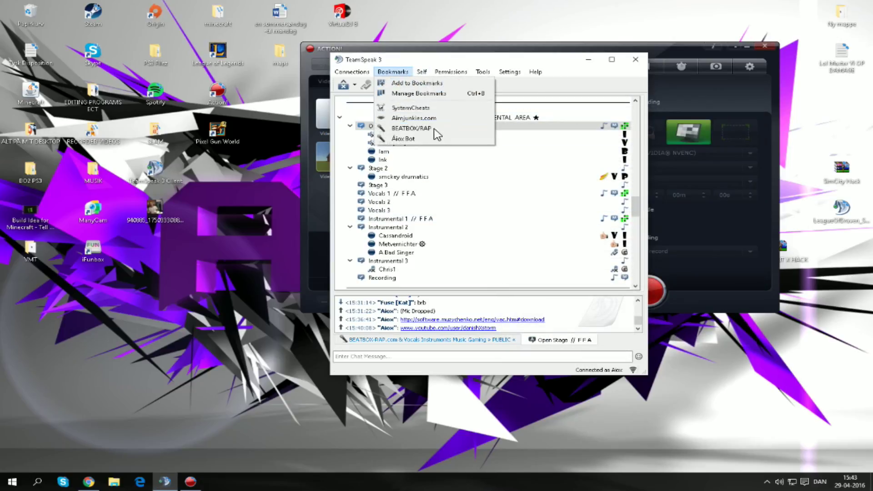
right_click(425, 137)
right_click(403, 139)
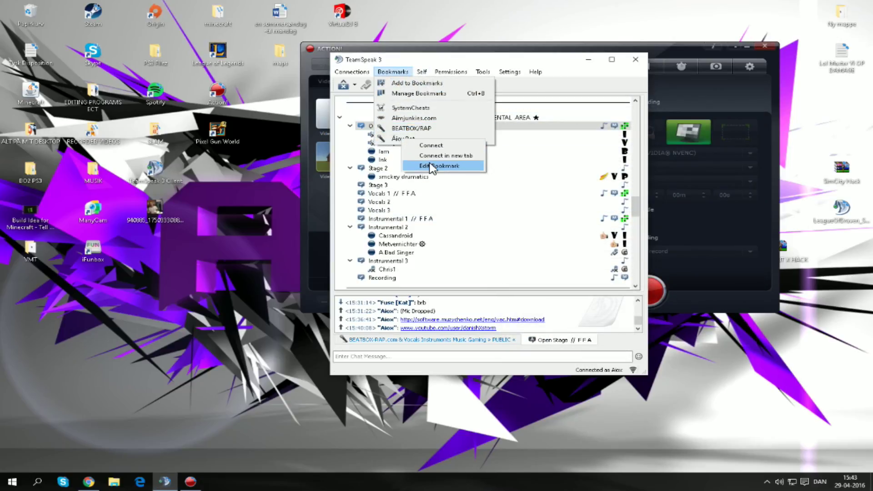
left_click(430, 165)
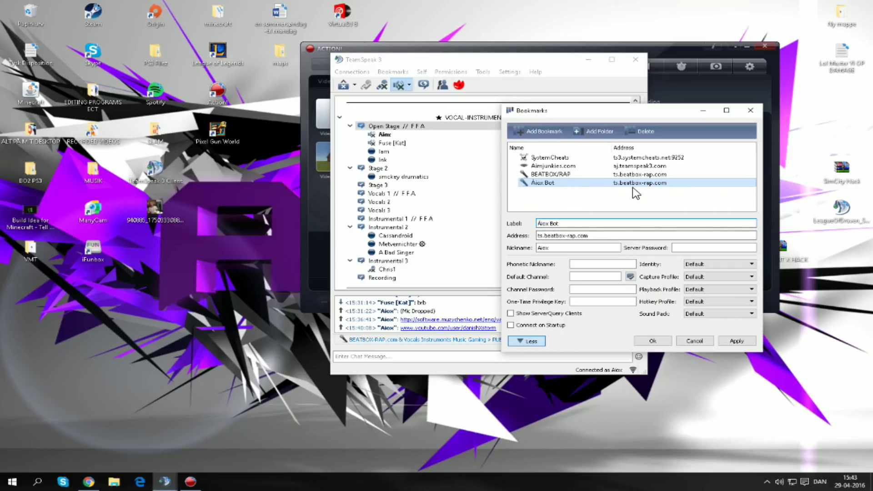
left_click(687, 224)
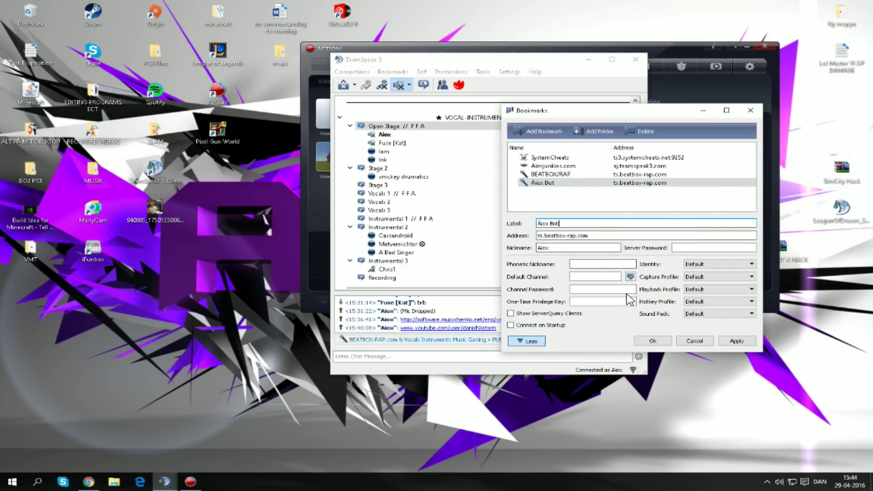
left_click(594, 264)
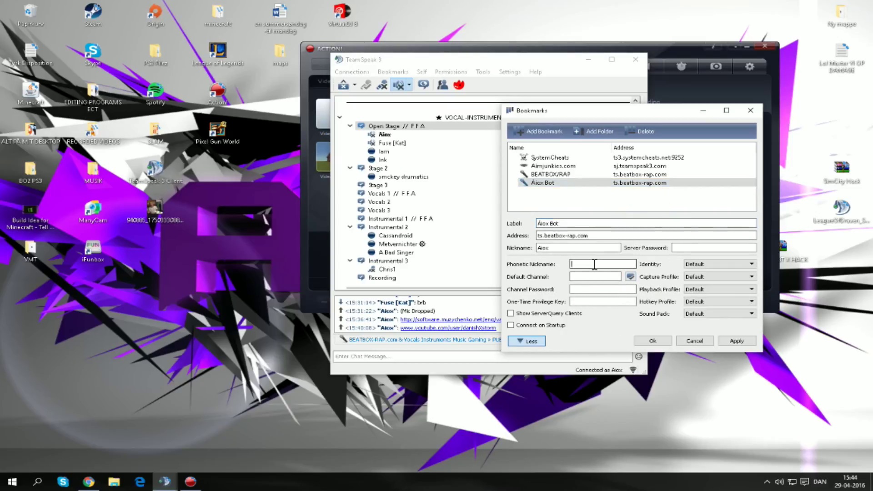
- Set identity test 1 and Aiox Bot capture and playback profiles, keeping the Default hotkey profile
left_click(727, 267)
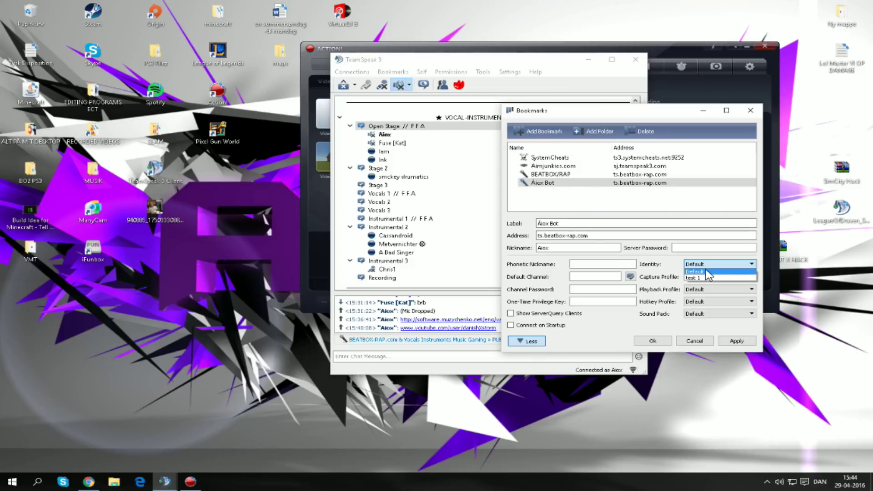
left_click(700, 278)
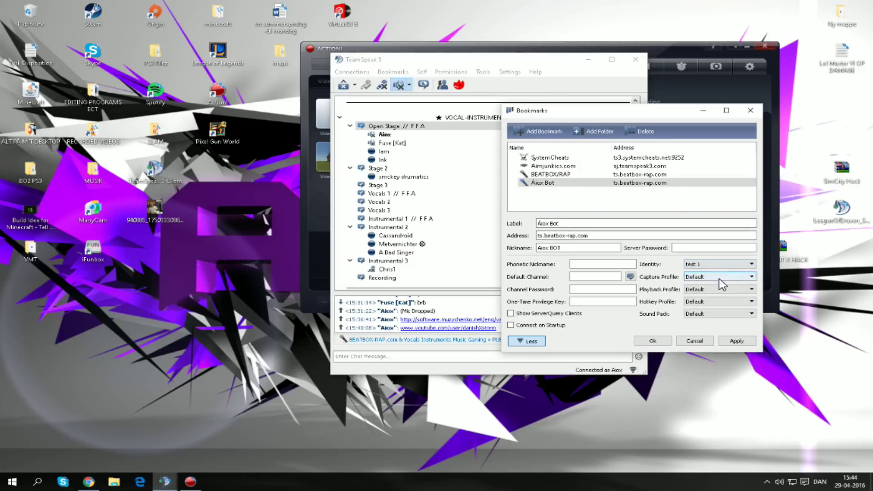
left_click(717, 277)
left_click(709, 302)
left_click(705, 289)
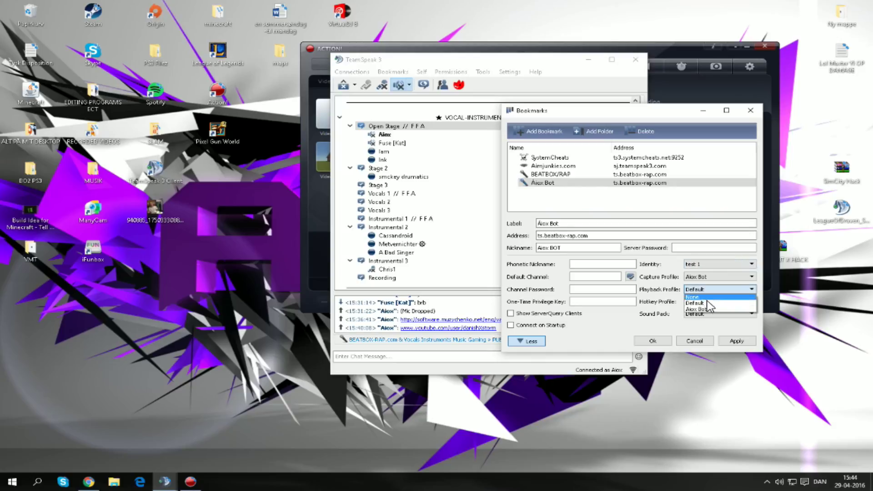
left_click(704, 306)
left_click(711, 301)
left_click(711, 304)
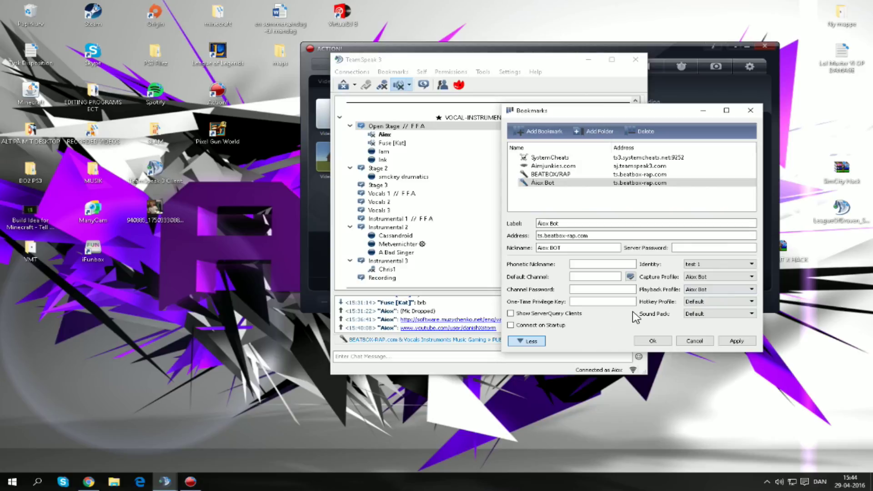
left_click(702, 264)
left_click(700, 273)
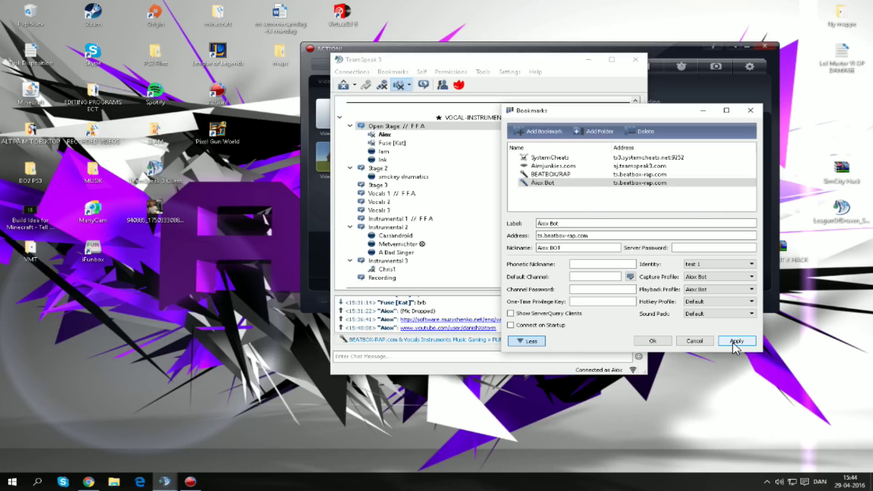
- Save the bookmark and connect Aiox Bot in a new tab, dismissing the host message
left_click(651, 341)
left_click(395, 74)
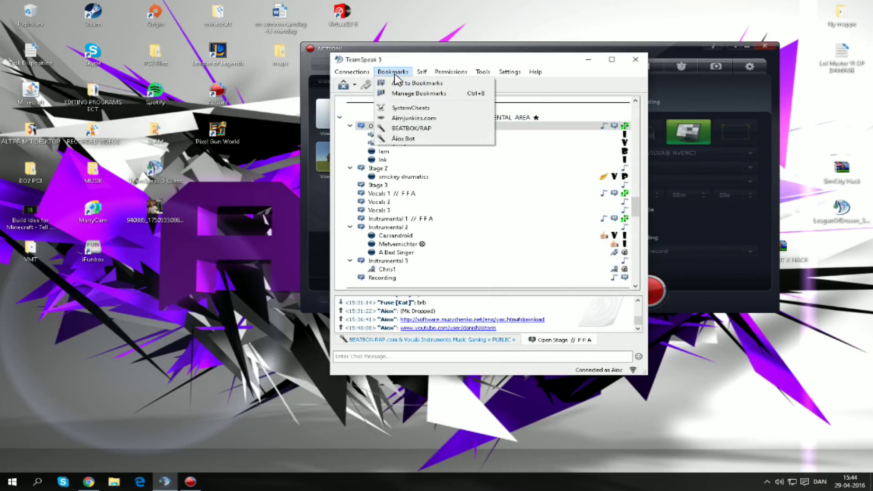
mouse_move(431, 137)
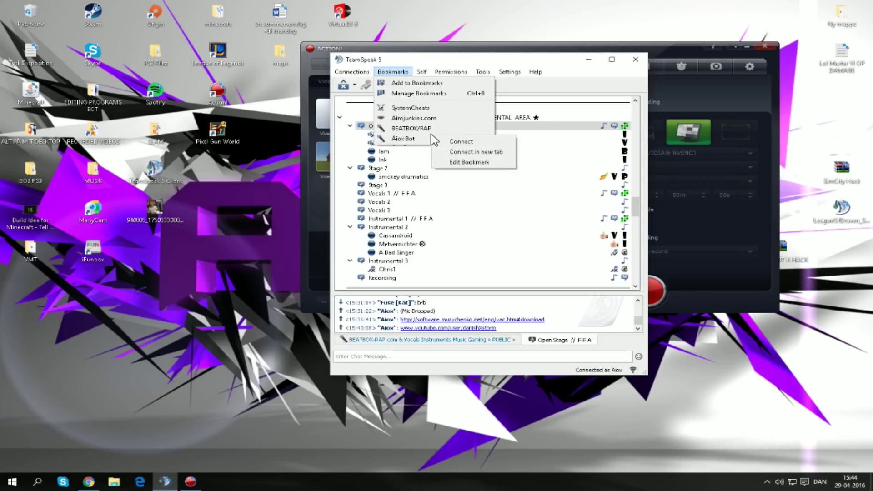
left_click(494, 151)
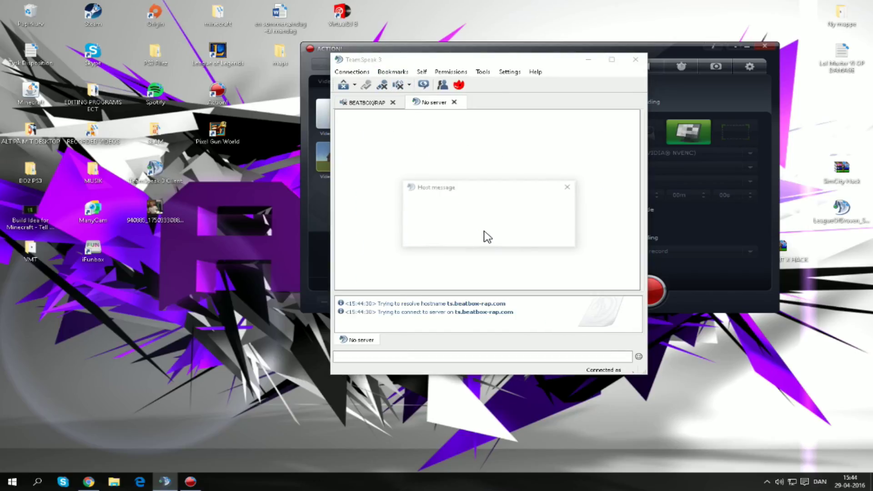
left_click(507, 239)
- Move the bot into Open Stage // F F A and unmute speakers on the BEATBOX/RAP tab
scroll(487, 233, "down", 2)
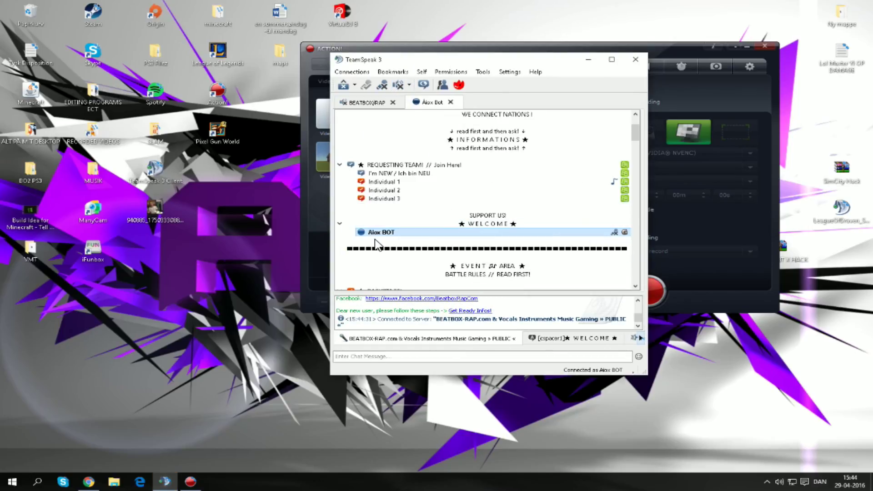
scroll(477, 227, "down", 15)
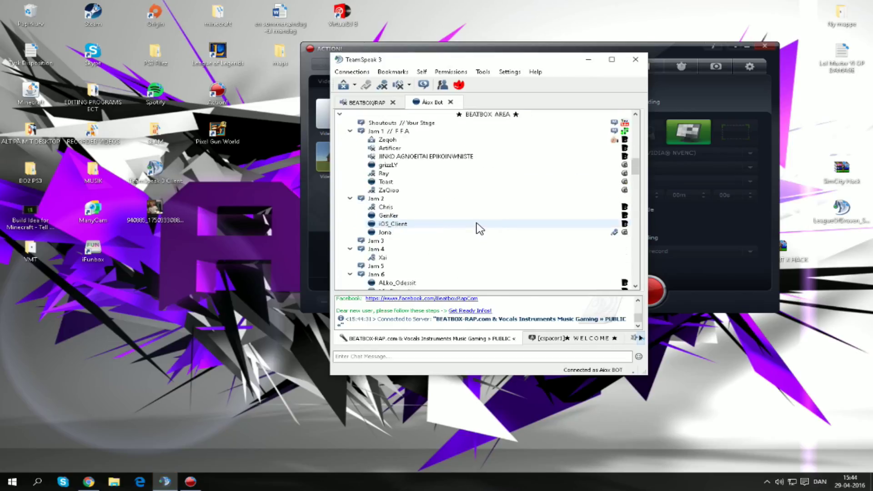
scroll(482, 230, "down", 7)
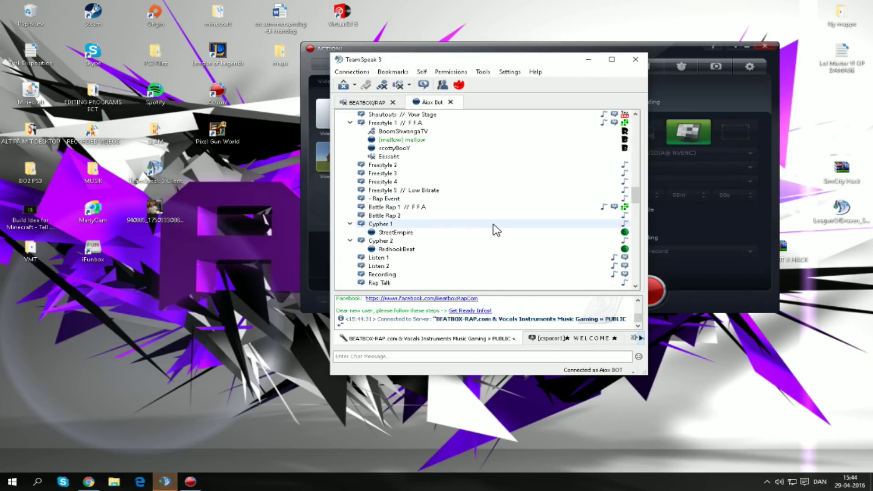
scroll(499, 222, "up", 6)
scroll(499, 214, "down", 10)
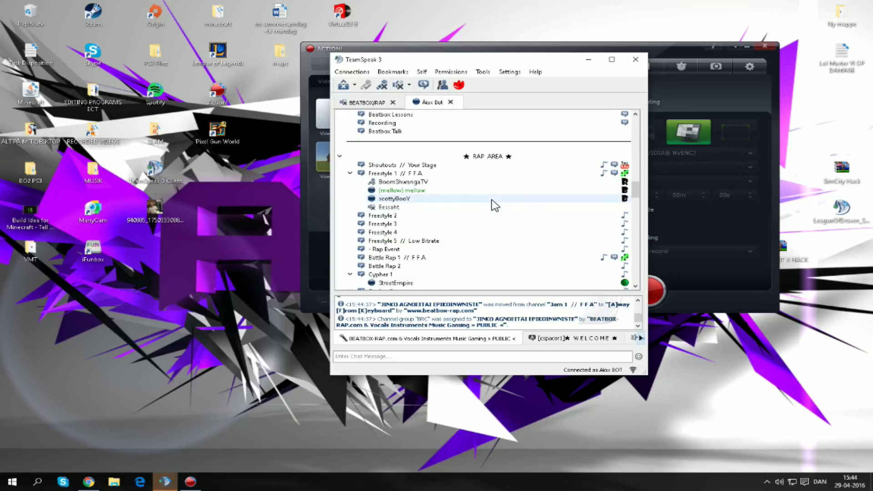
scroll(491, 204, "up", 2)
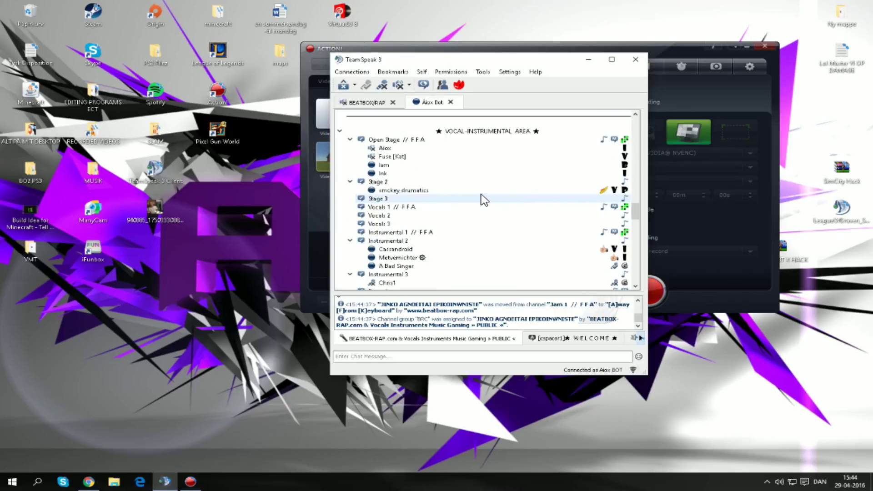
double_click(387, 139)
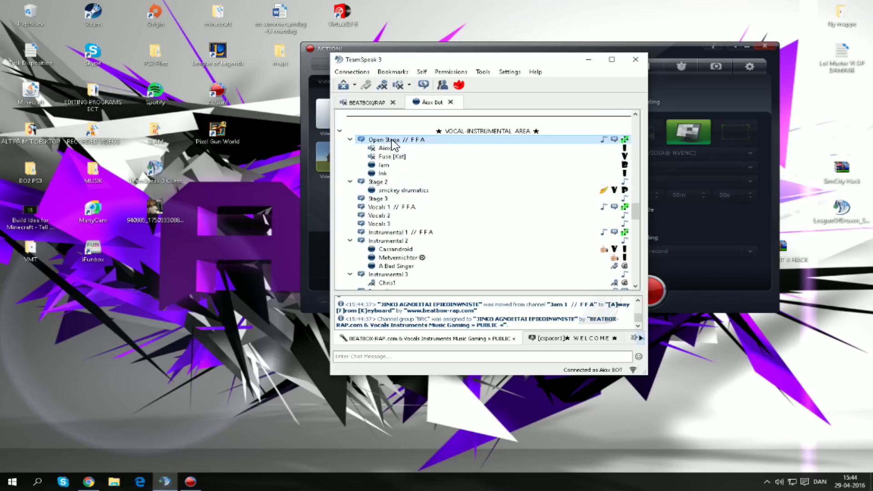
left_click(382, 104)
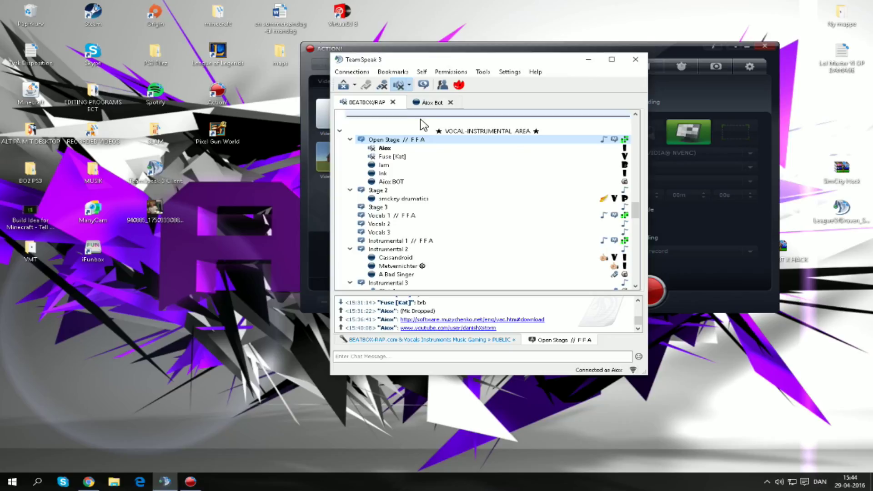
left_click(399, 89)
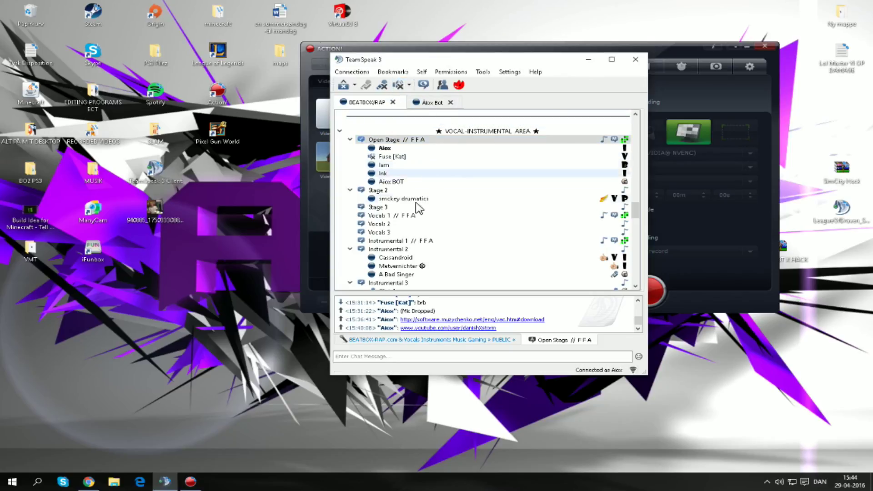
- Open MUSIK › ALL MY MUSIC and play the OVERWERK - House track
double_click(93, 170)
left_click_drag(448, 130, 833, 128)
left_click(782, 173)
left_click(772, 220)
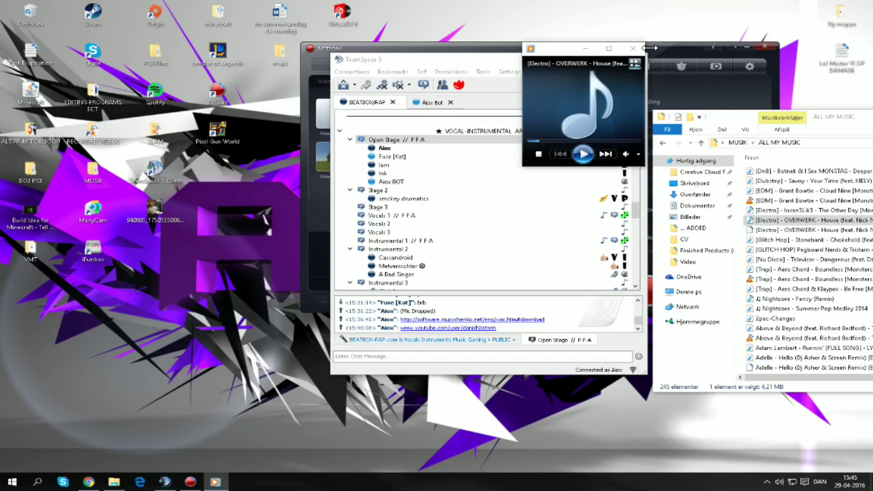
- Close the media player and the music folder window
left_click(632, 48)
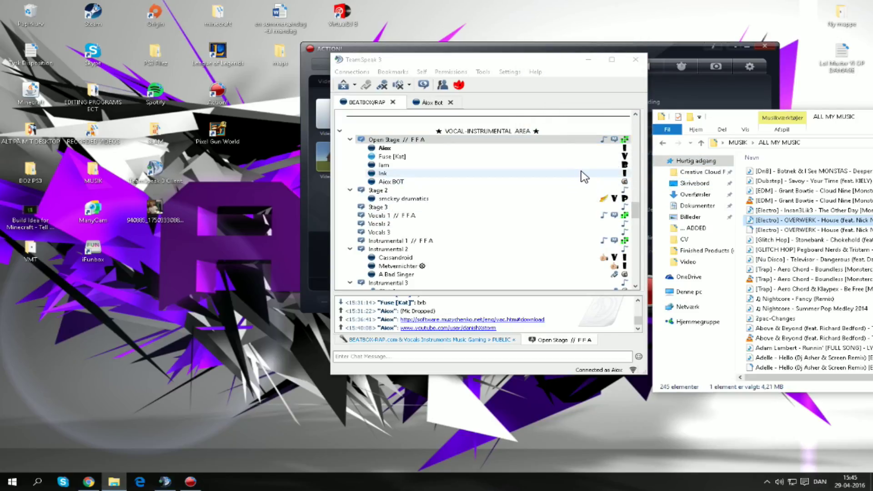
left_click_drag(841, 118, 470, 148)
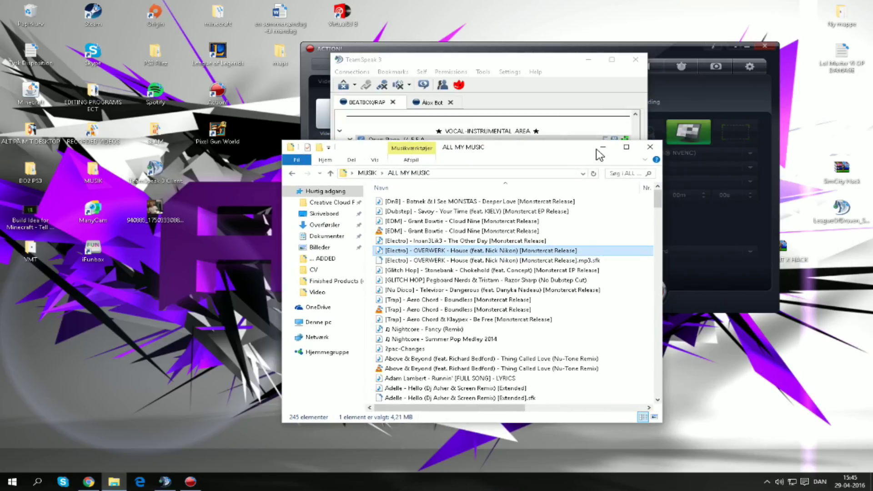
left_click(650, 146)
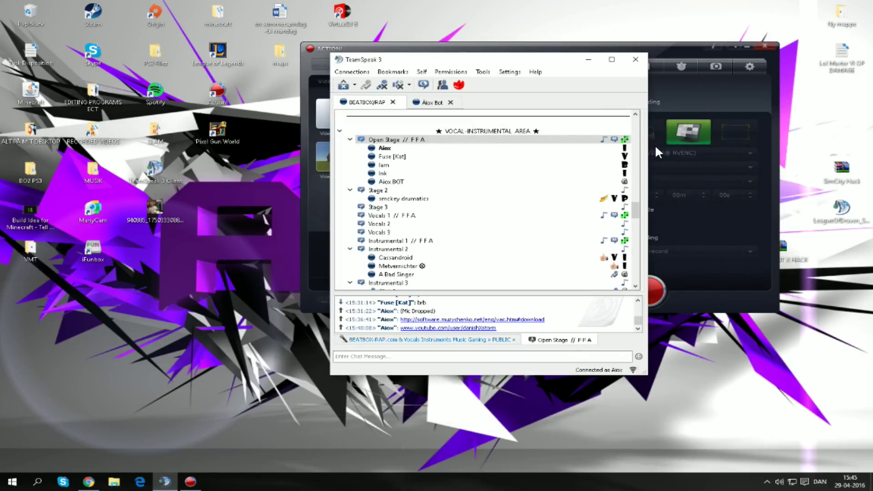